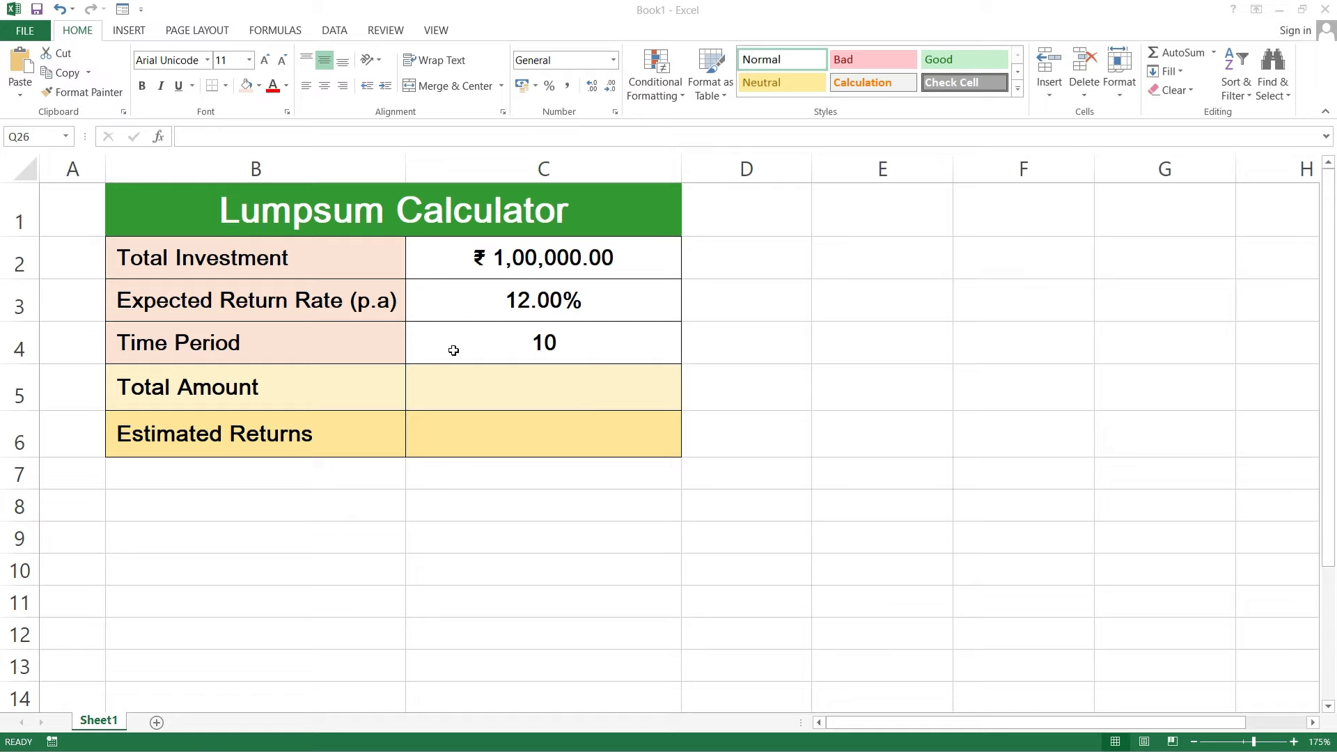
Review the investment, rate and period inputs in C2–C4 and the empty output cells.
{"action": "left_click", "coordinate": [631, 259]}
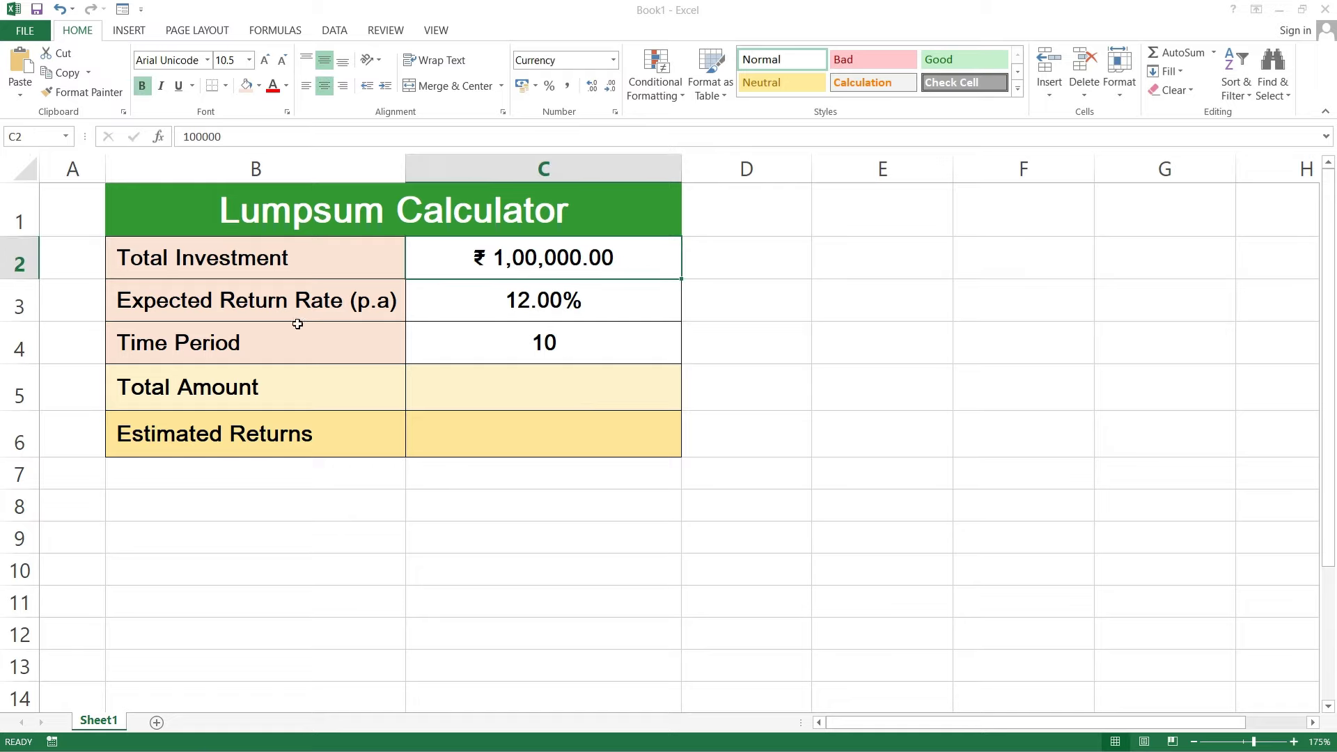
{"action": "left_click", "coordinate": [608, 305]}
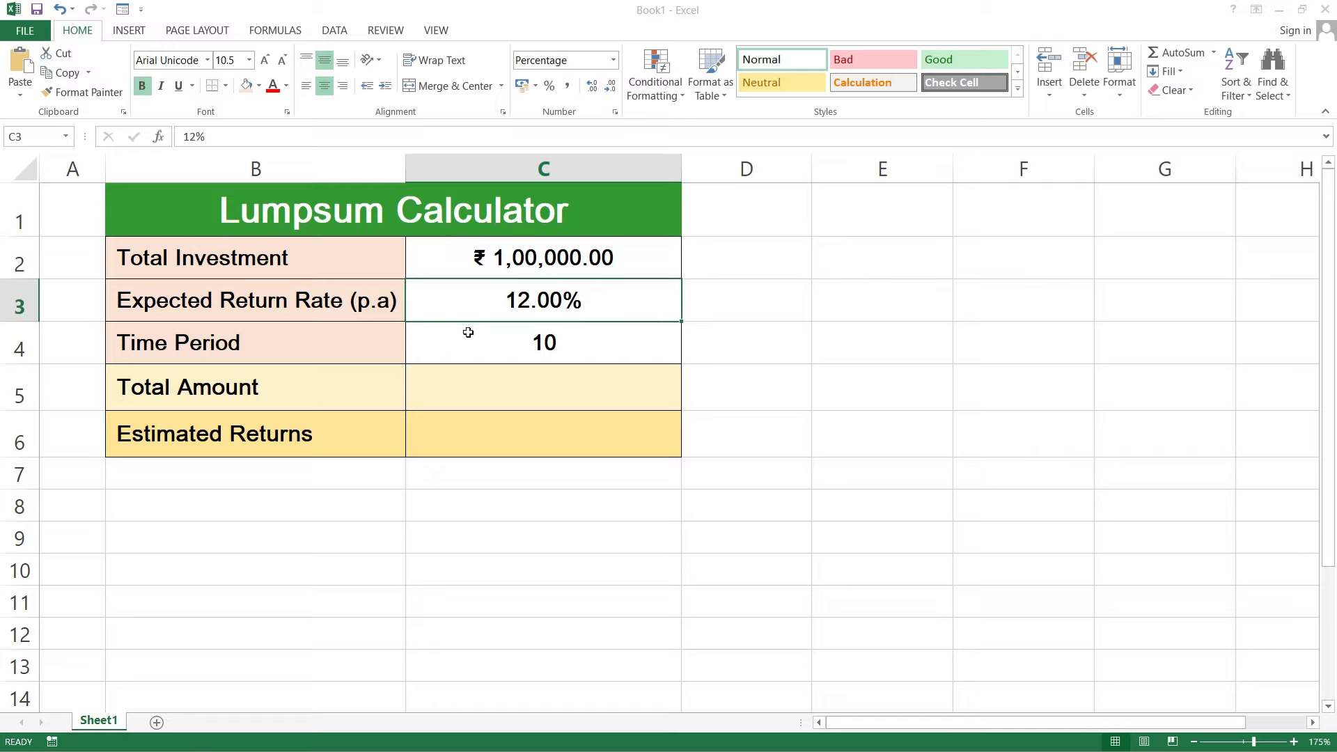
{"action": "left_click", "coordinate": [606, 354]}
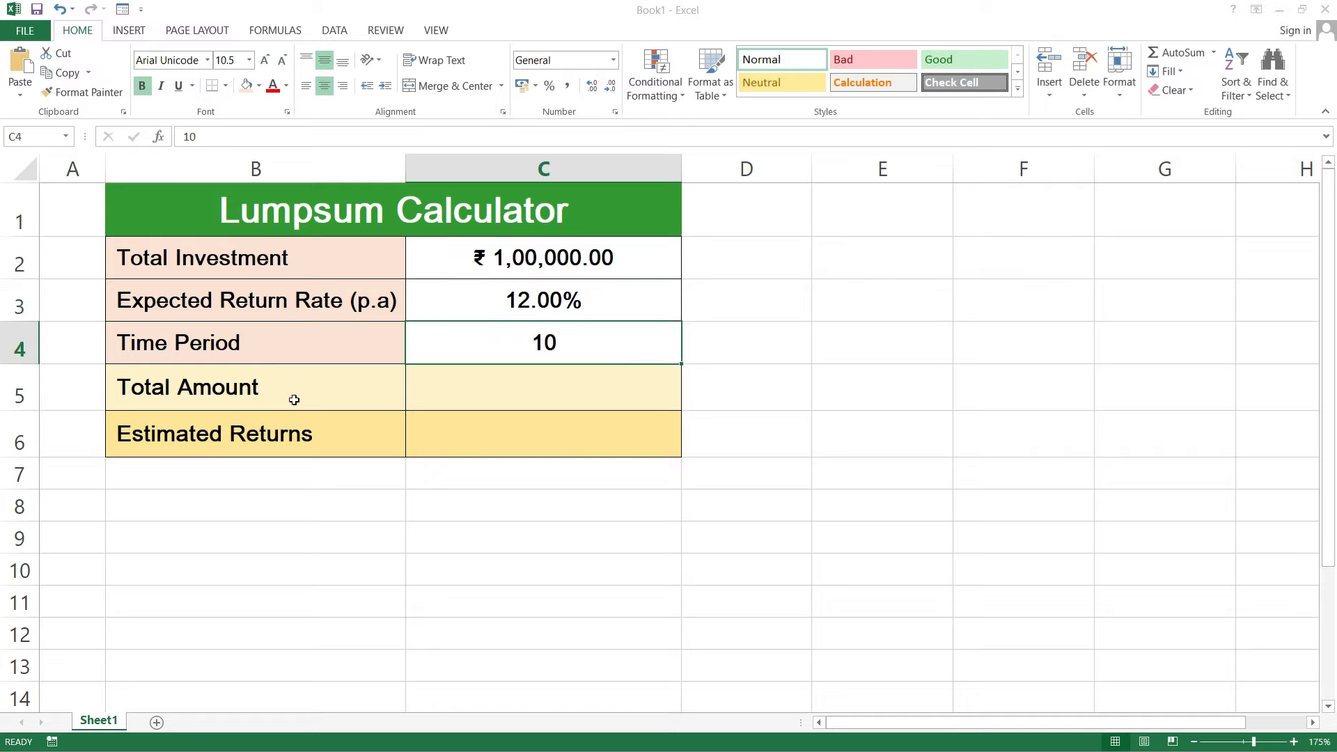
{"action": "left_click", "coordinate": [595, 401]}
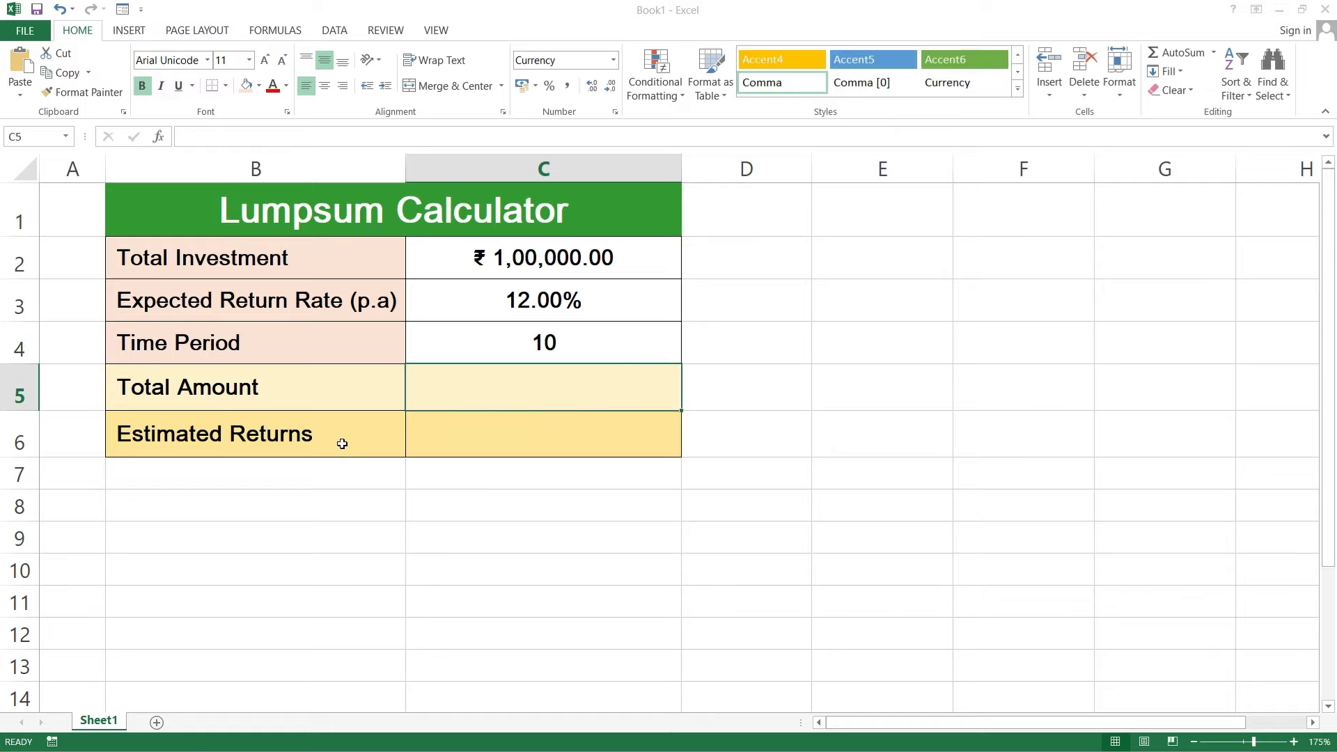
{"action": "left_click", "coordinate": [577, 438]}
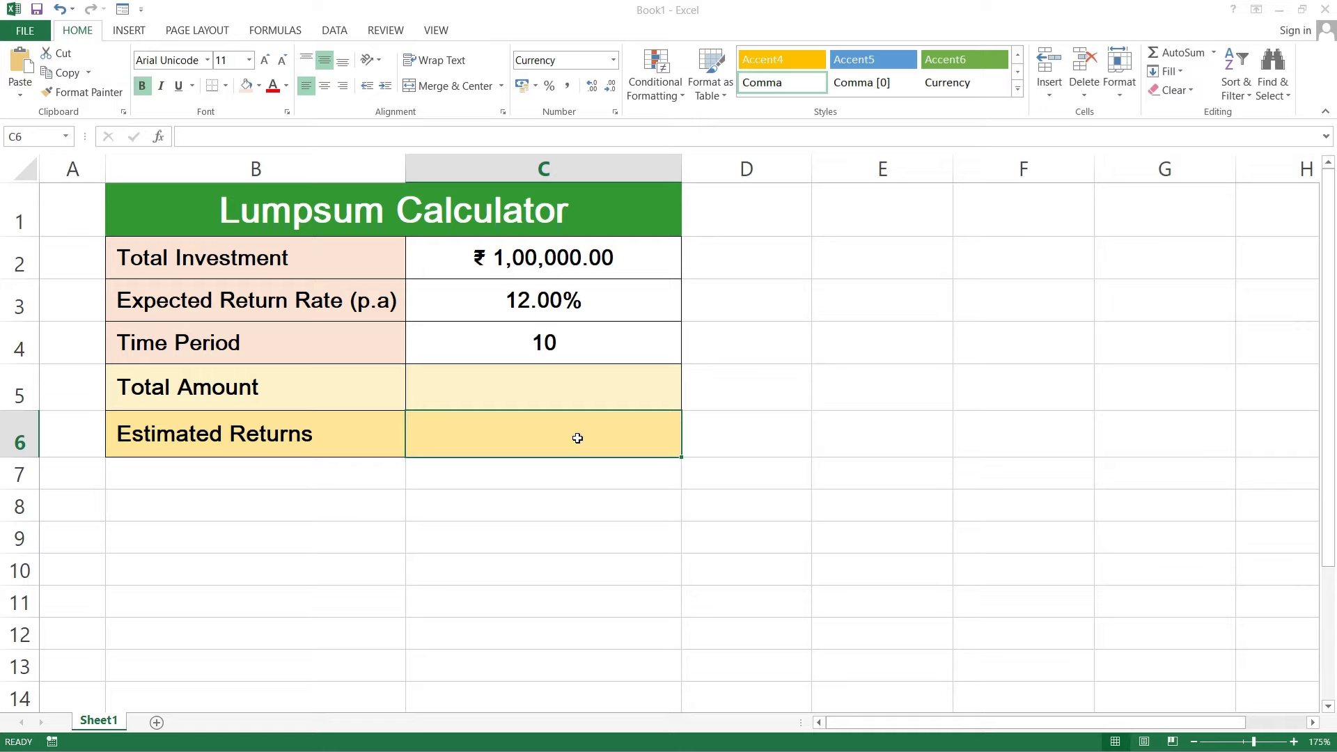
Enter =FV(C3,C4,0,-C2) in C5 to compute the Total Amount of ₹3,10,584.82.
{"action": "left_click", "coordinate": [544, 387]}
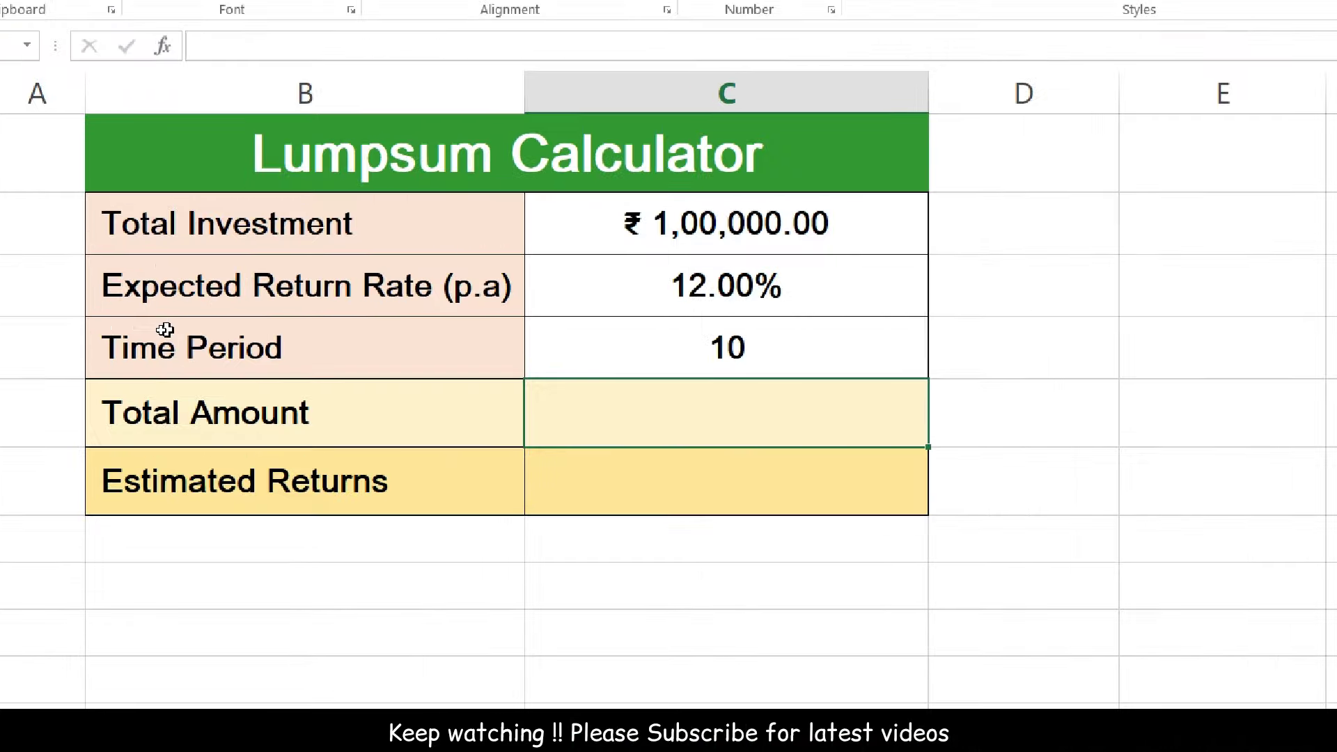
{"action": "type", "text": "="}
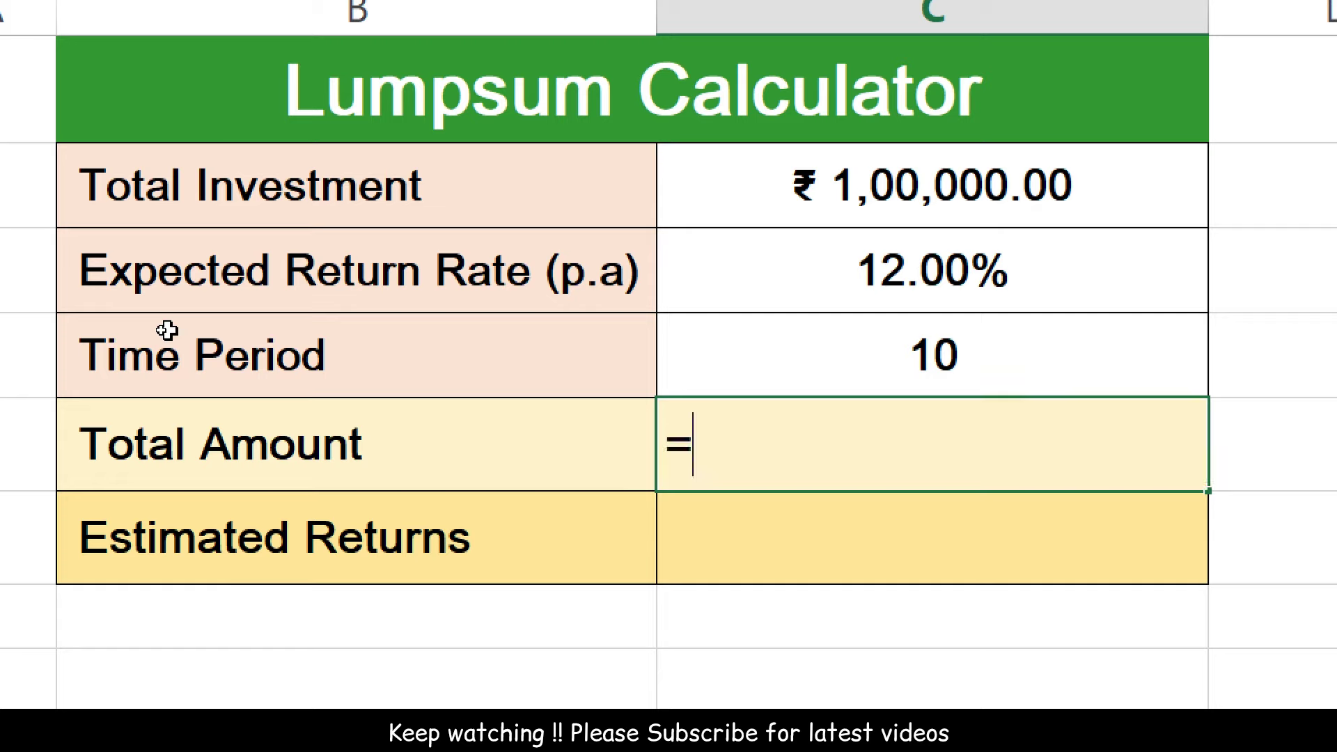
{"action": "type", "text": "FV("}
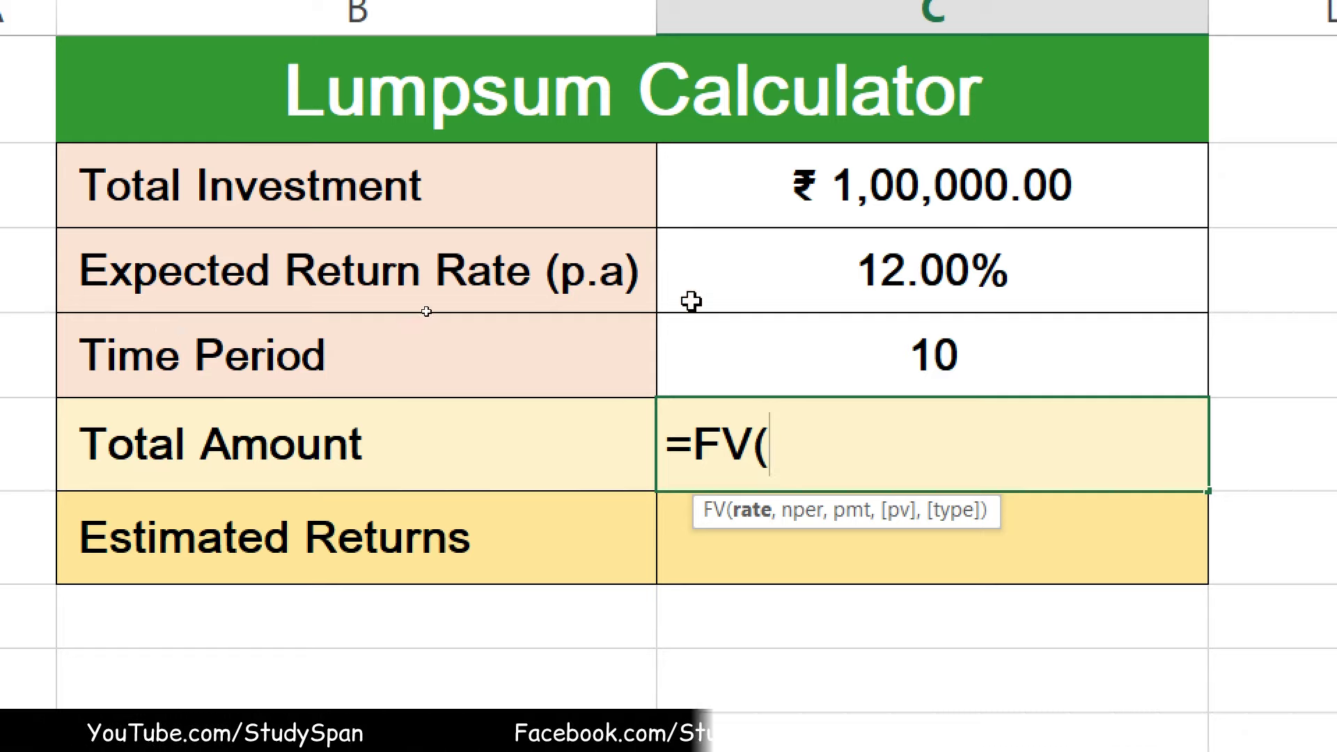
{"action": "left_click", "coordinate": [708, 277]}
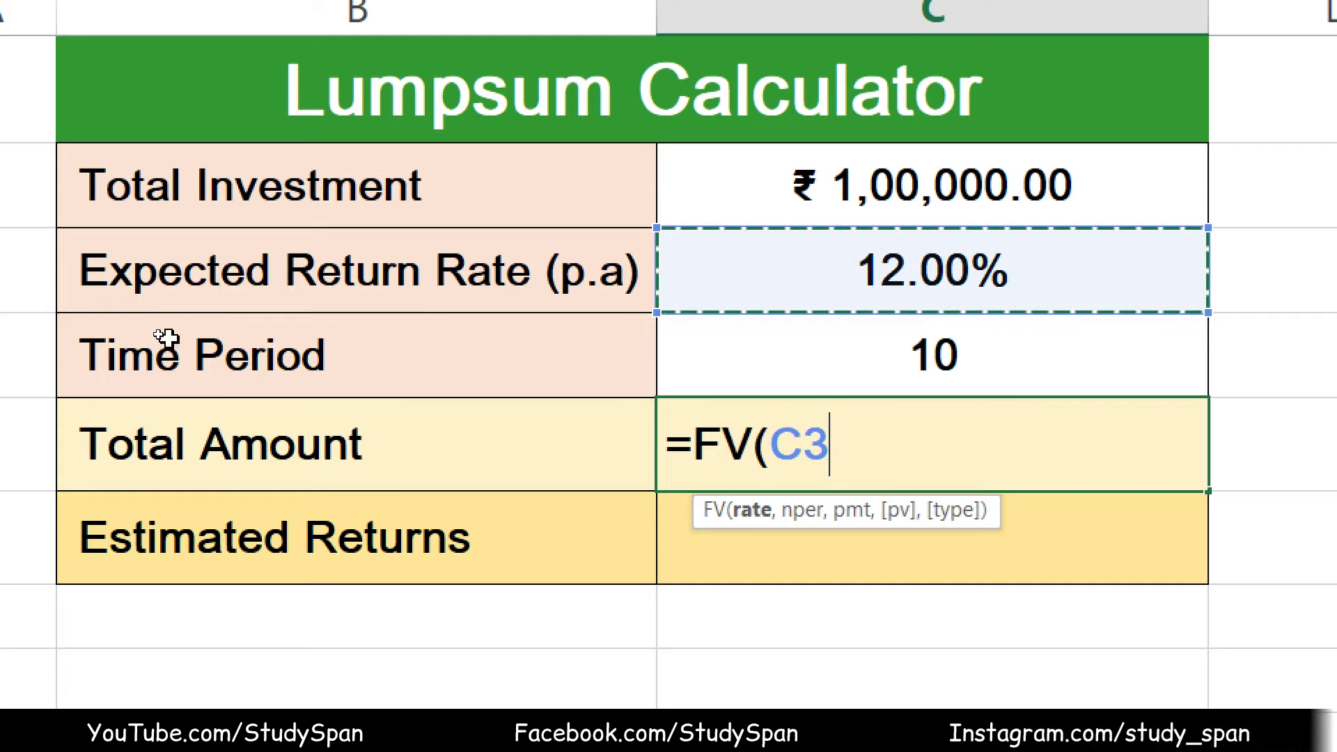
{"action": "type", "text": ","}
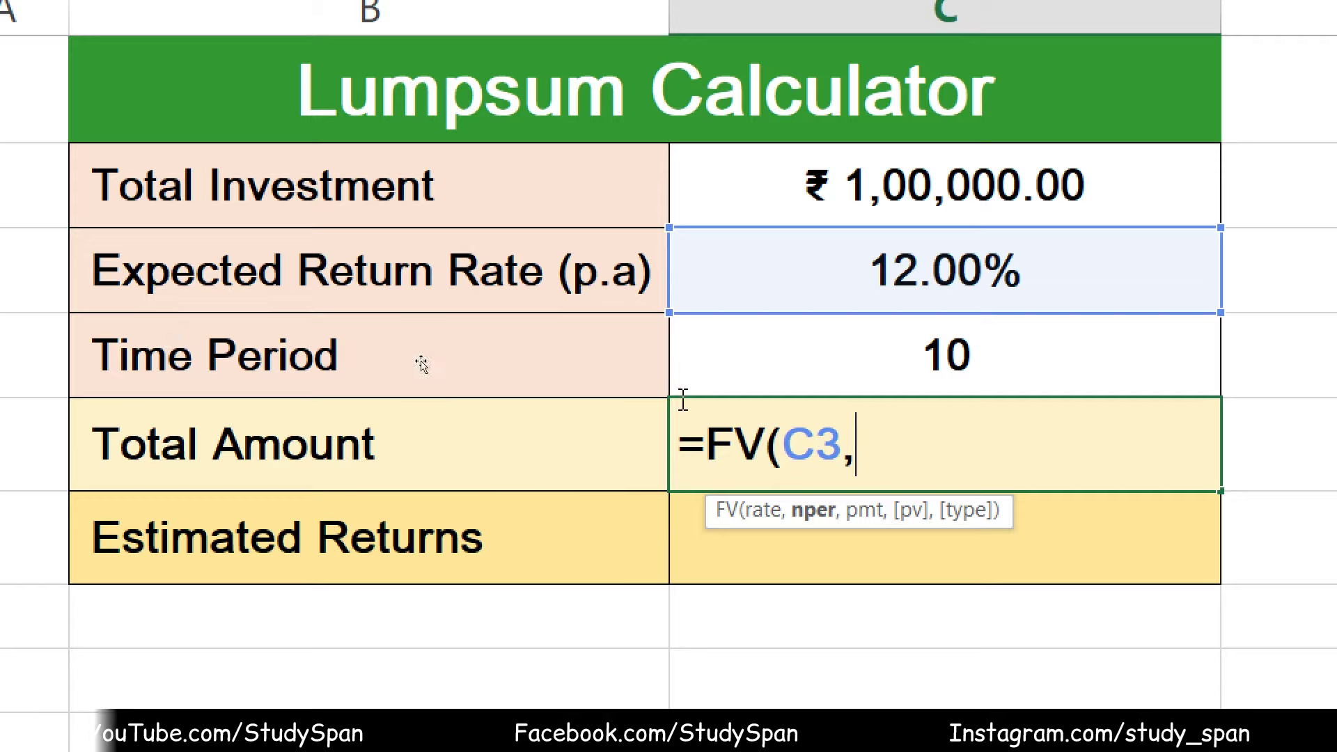
{"action": "left_click", "coordinate": [724, 370]}
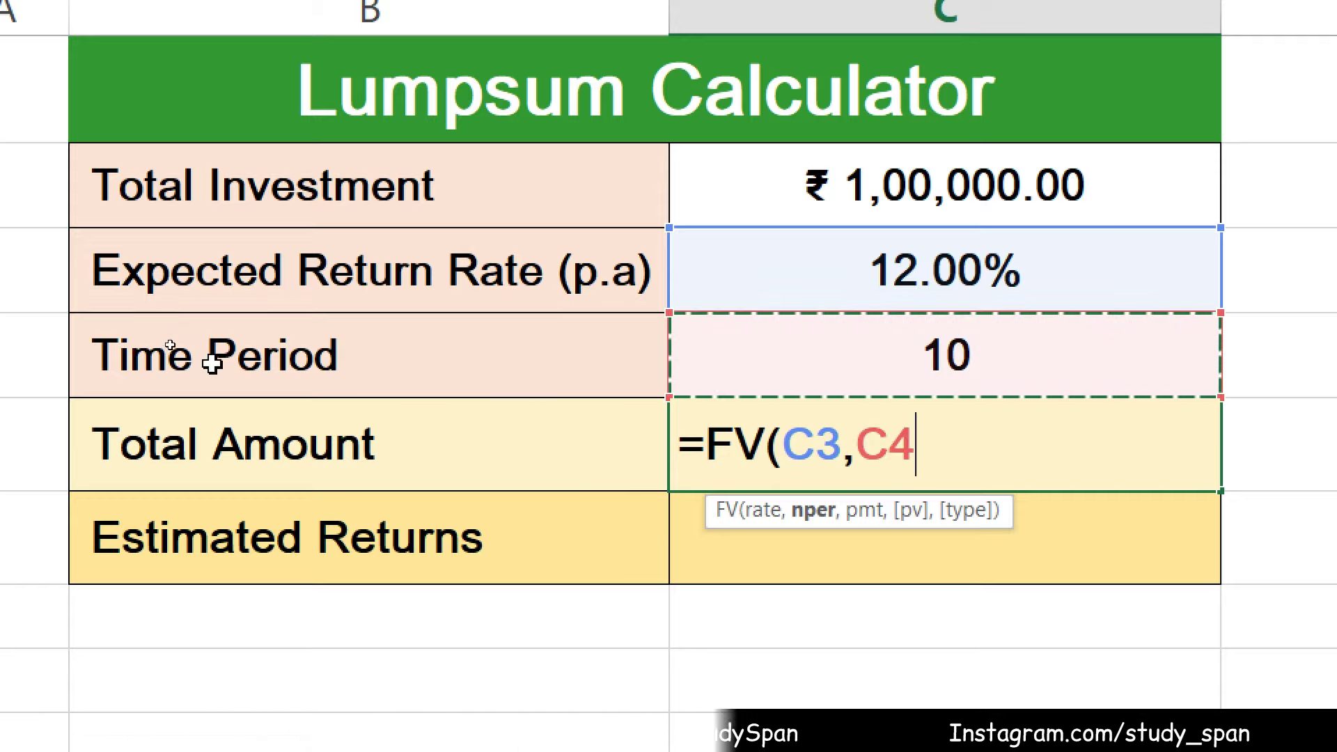
{"action": "type", "text": ","}
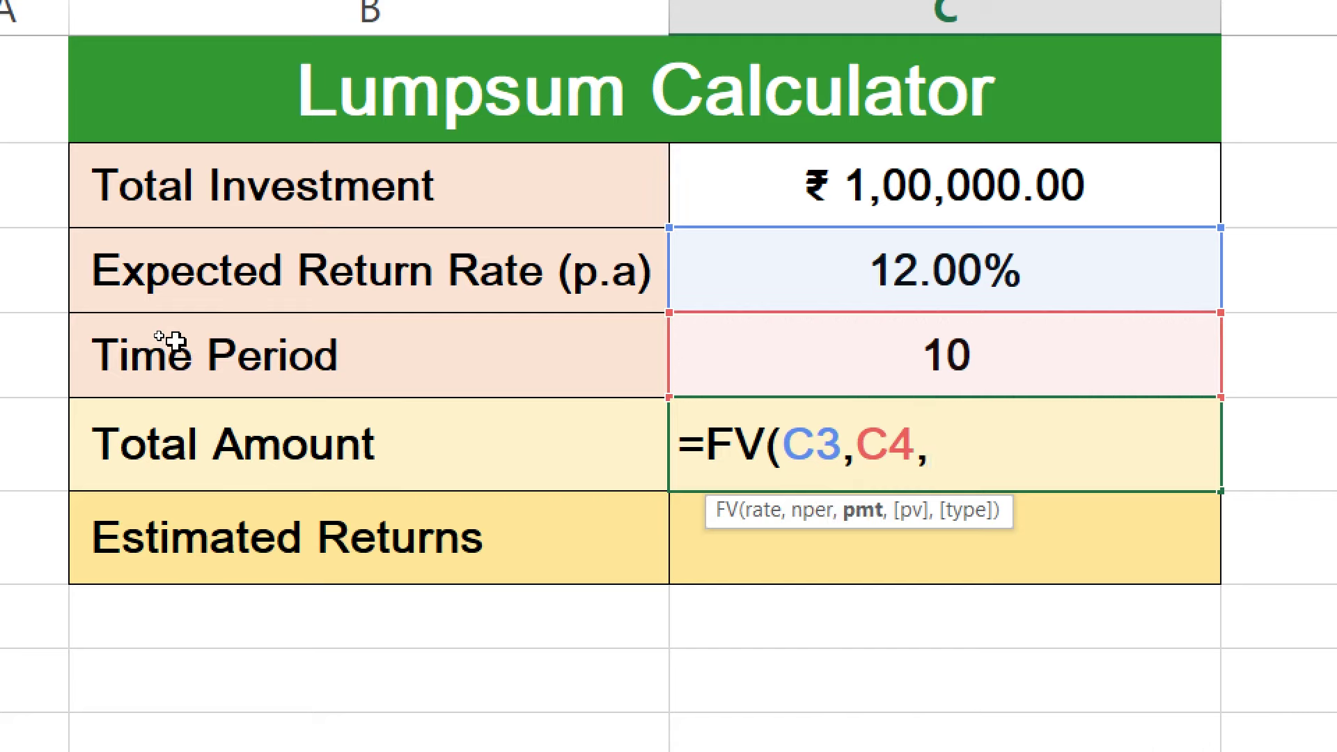
{"action": "type", "text": "0"}
{"action": "type", "text": ","}
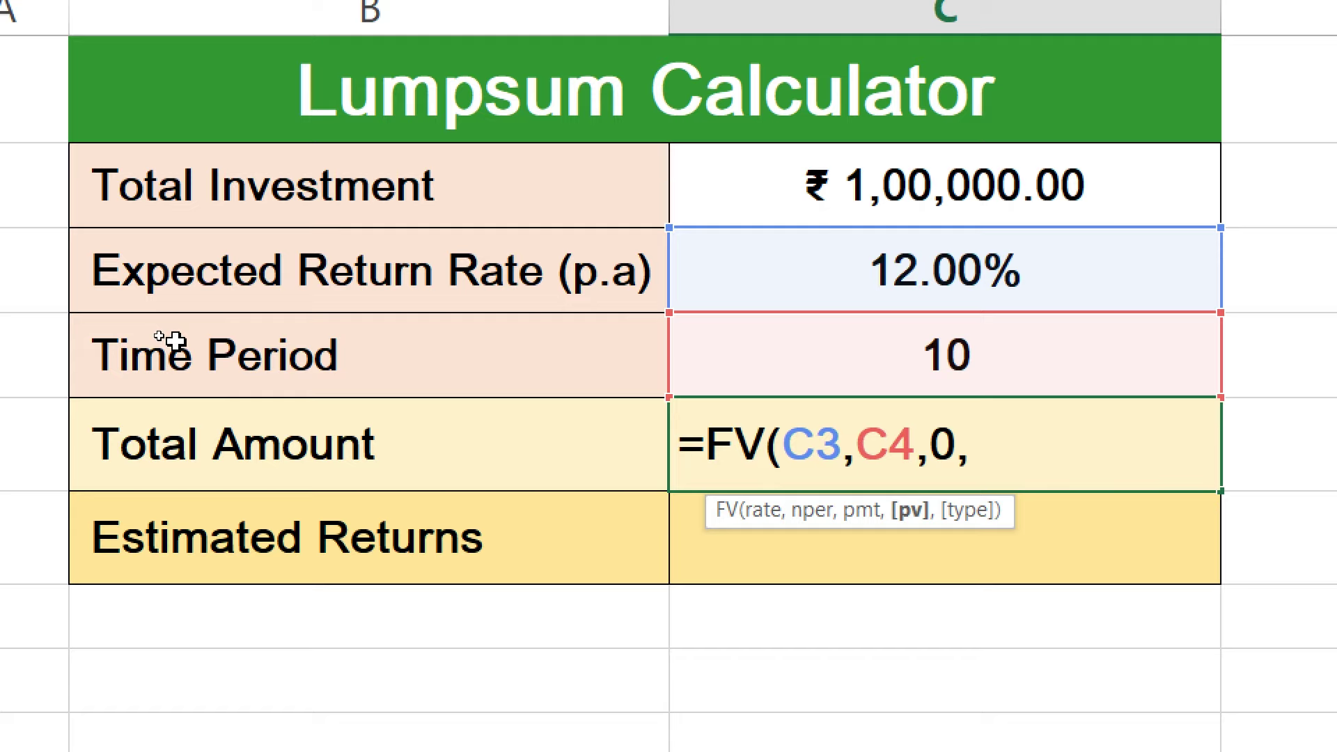
{"action": "type", "text": "-"}
{"action": "left_click", "coordinate": [730, 193]}
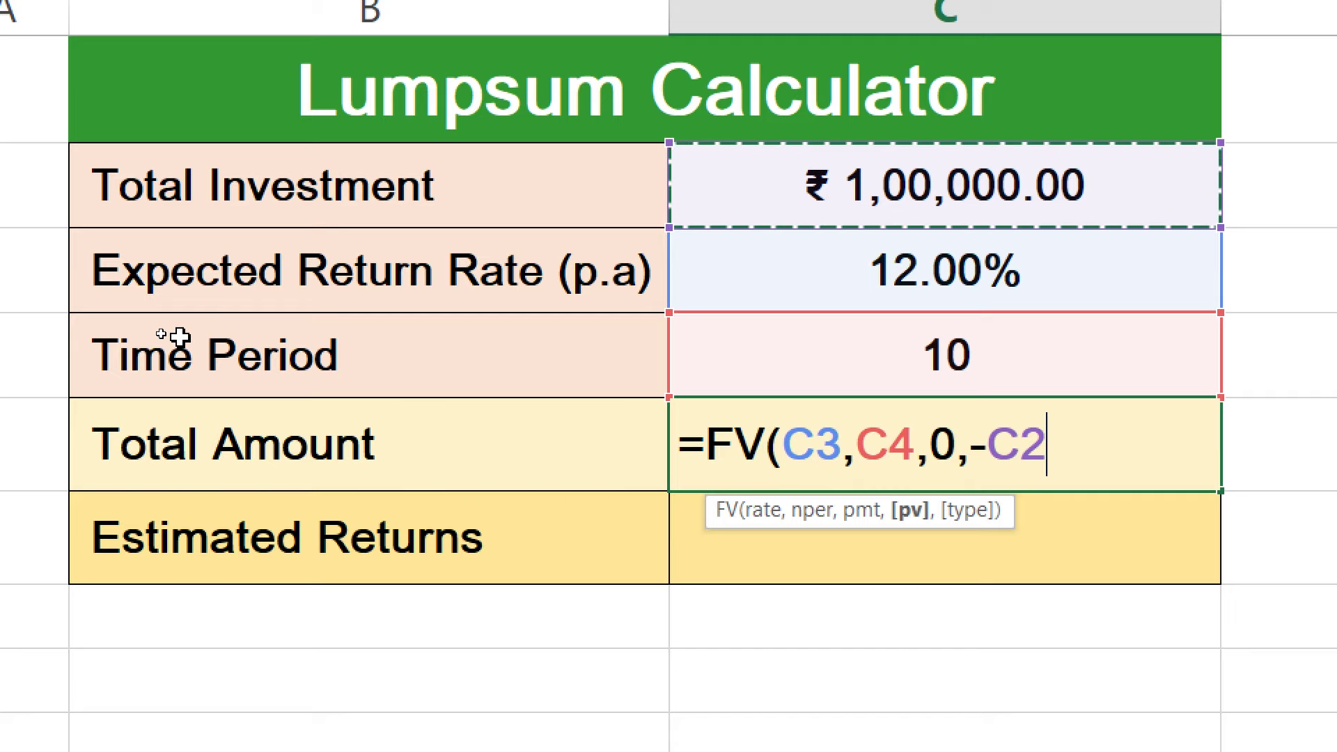
{"action": "type", "text": ")"}
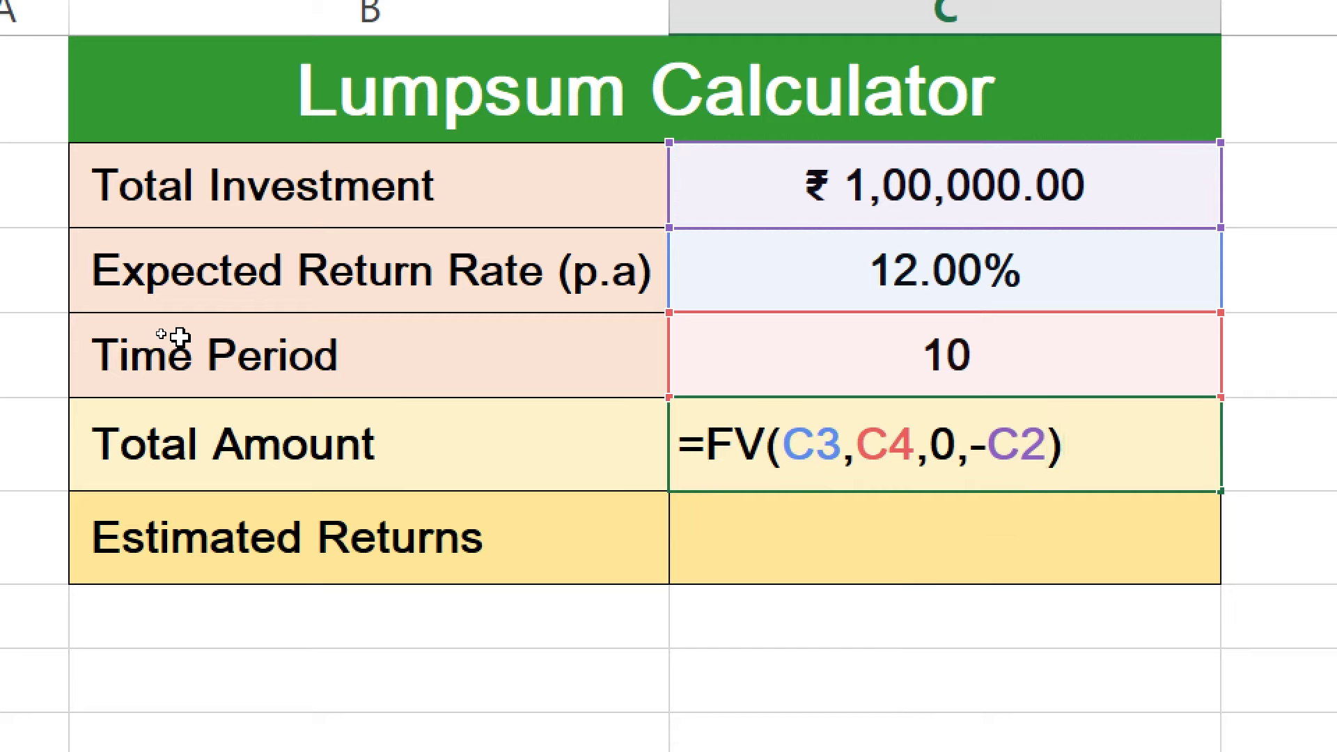
{"action": "key", "text": "Return"}
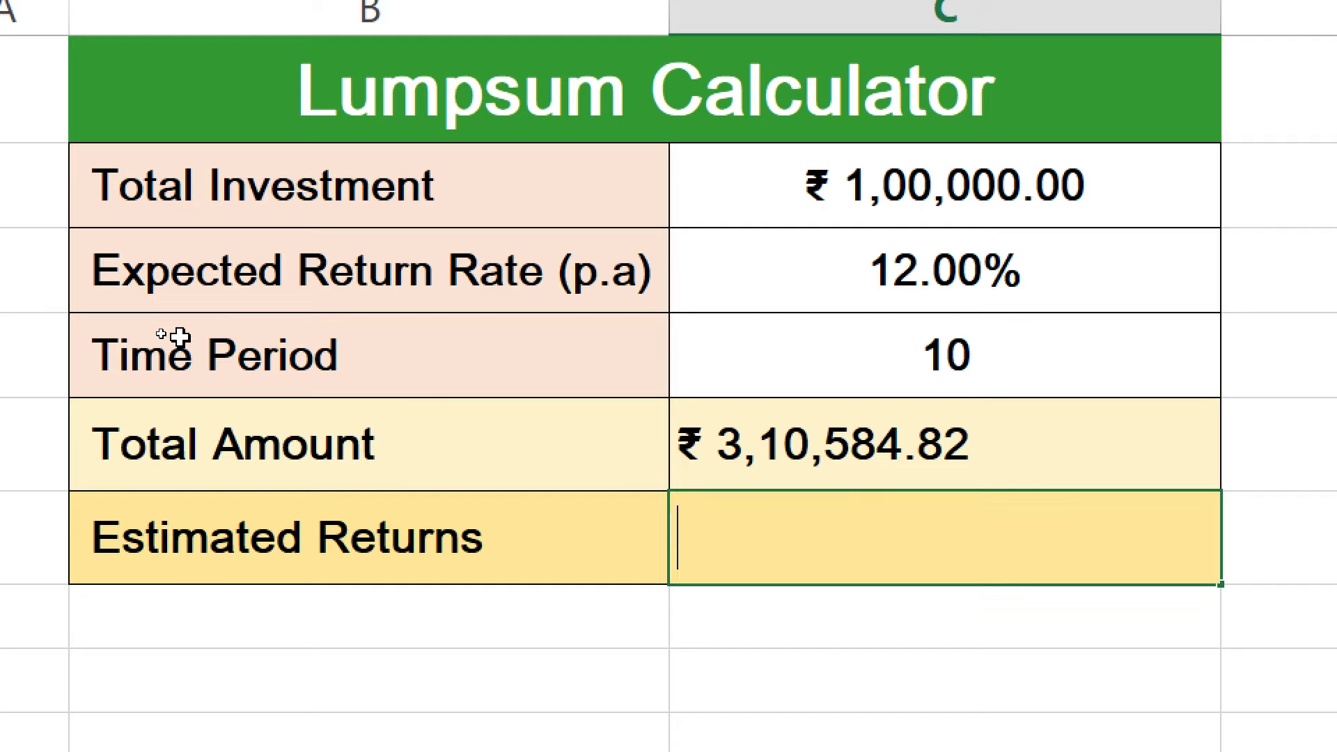
Enter =C5-C2 in C6 so Estimated Returns shows ₹2,10,584.82.
{"action": "type", "text": "="}
{"action": "left_click", "coordinate": [700, 468]}
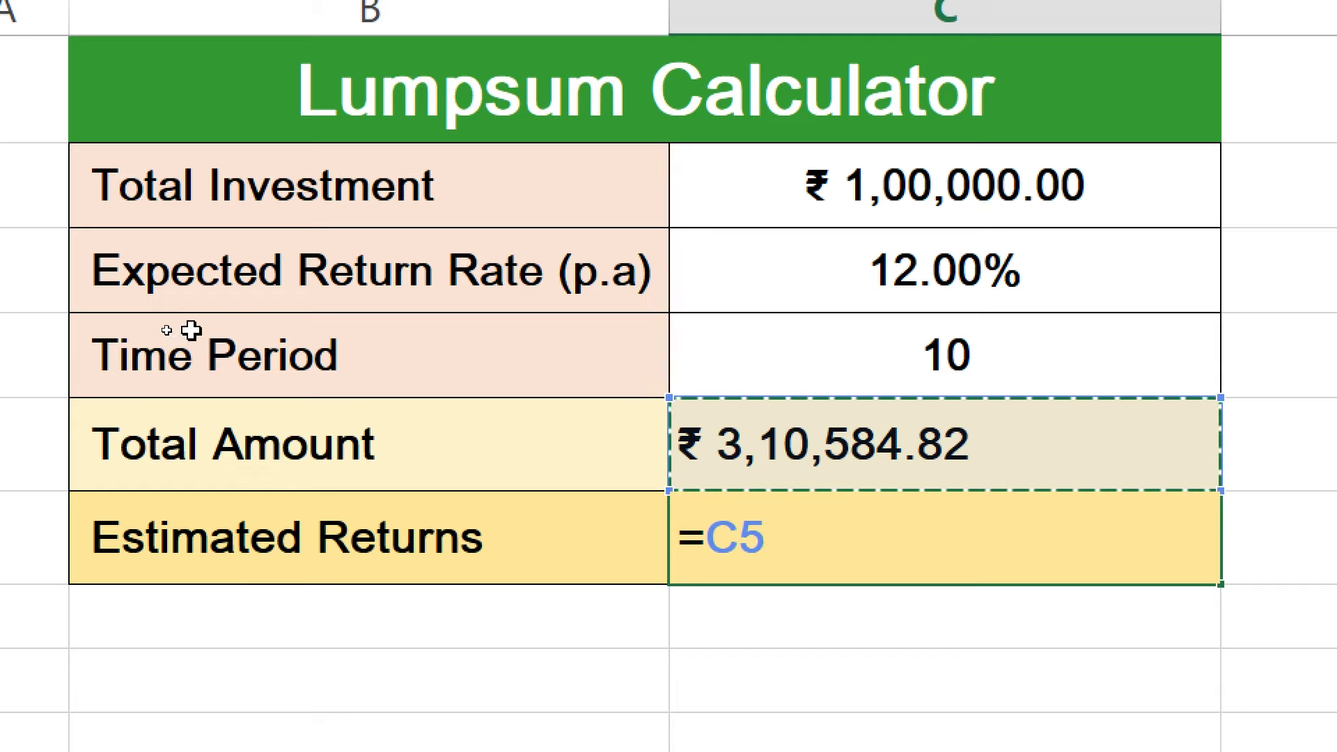
{"action": "type", "text": "-"}
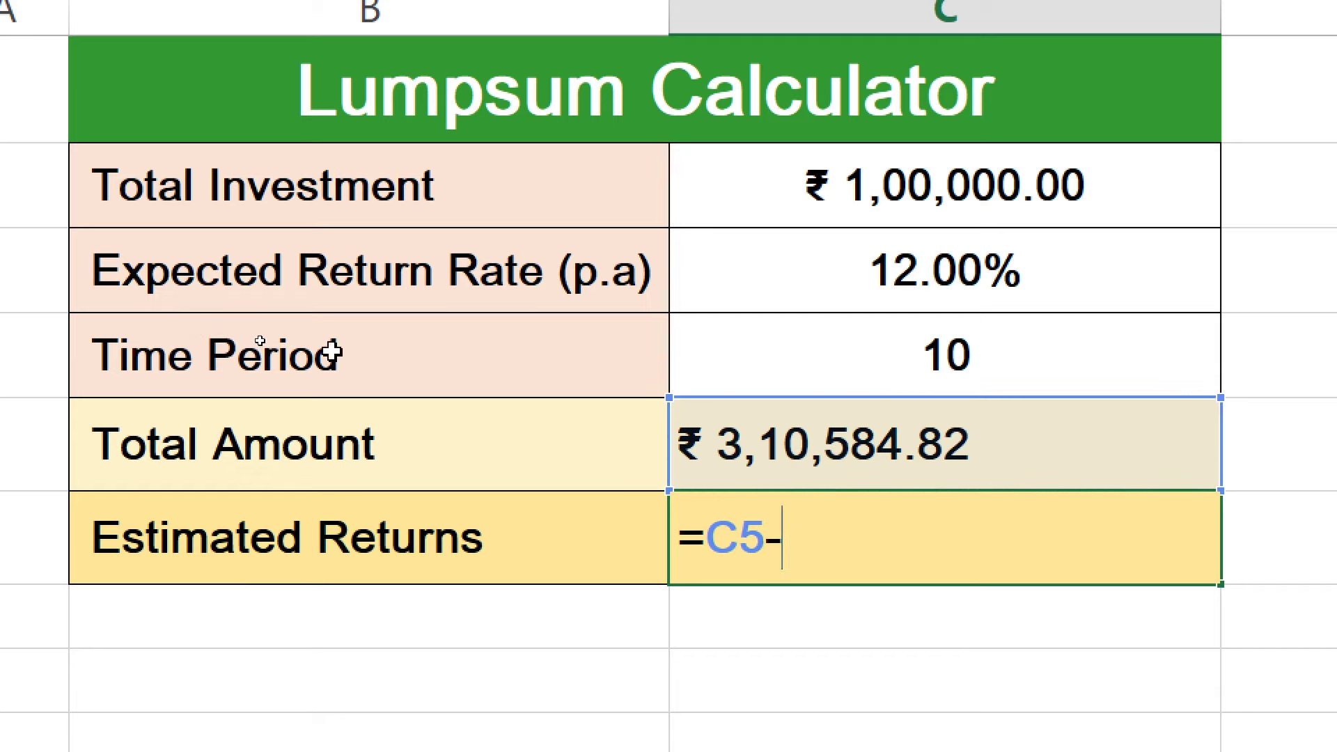
{"action": "left_click", "coordinate": [710, 196]}
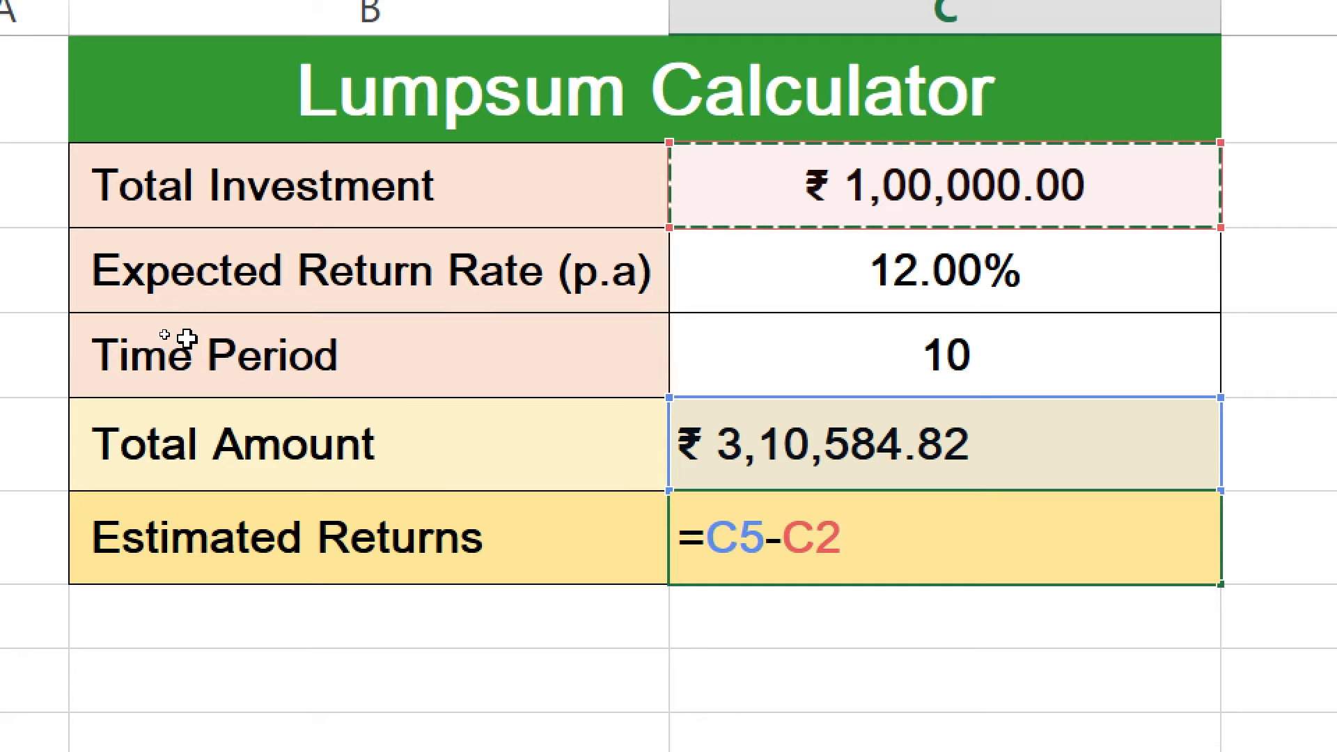
{"action": "key", "text": "Return"}
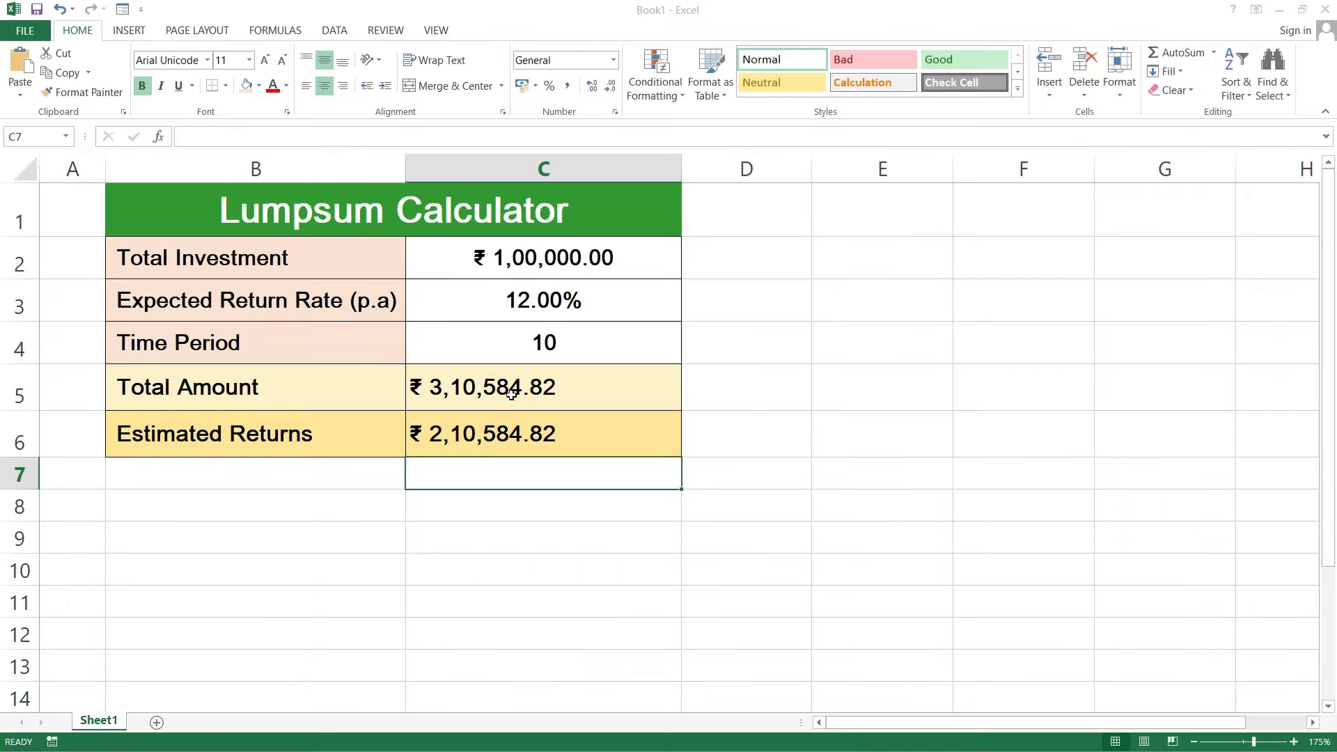
Centre the C5:C6 result values and check the Estimated Returns formula.
{"action": "left_click_drag", "start_coordinate": [512, 394], "coordinate": [517, 422]}
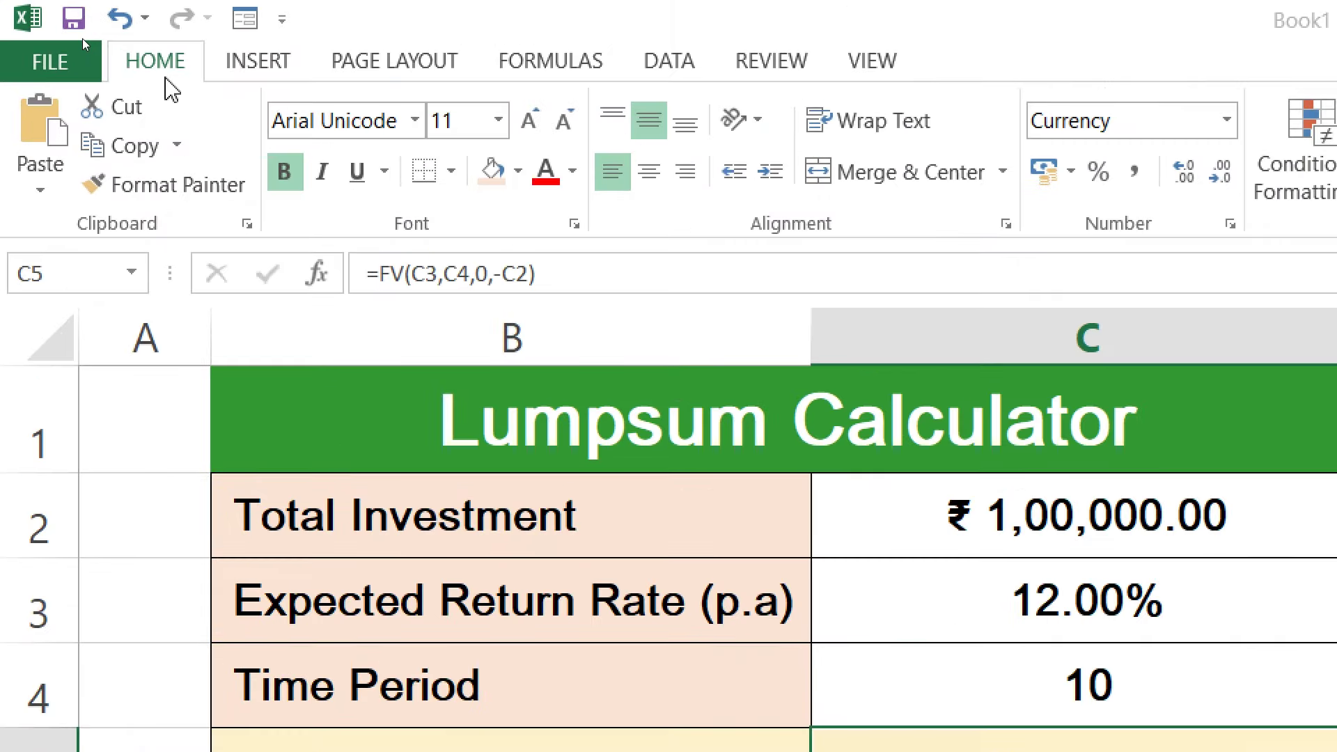
{"action": "left_click", "coordinate": [649, 171]}
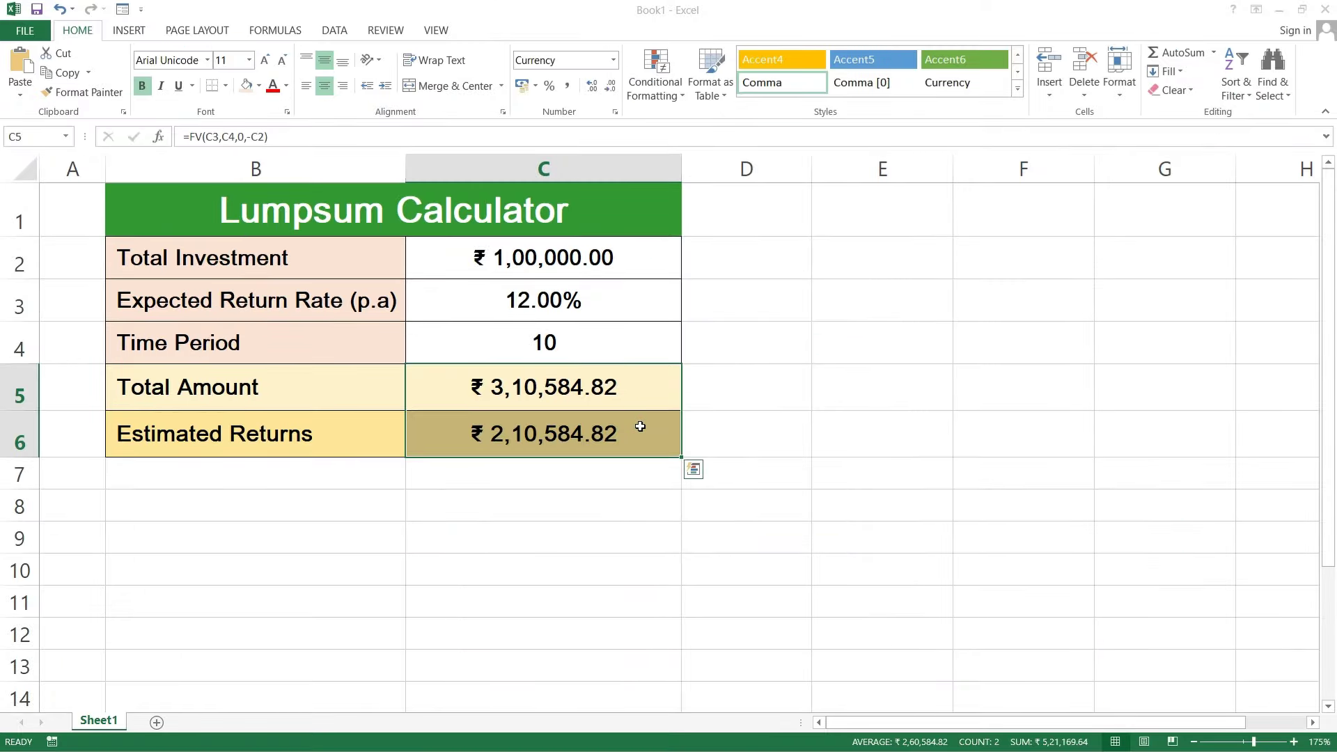
{"action": "left_click", "coordinate": [640, 426]}
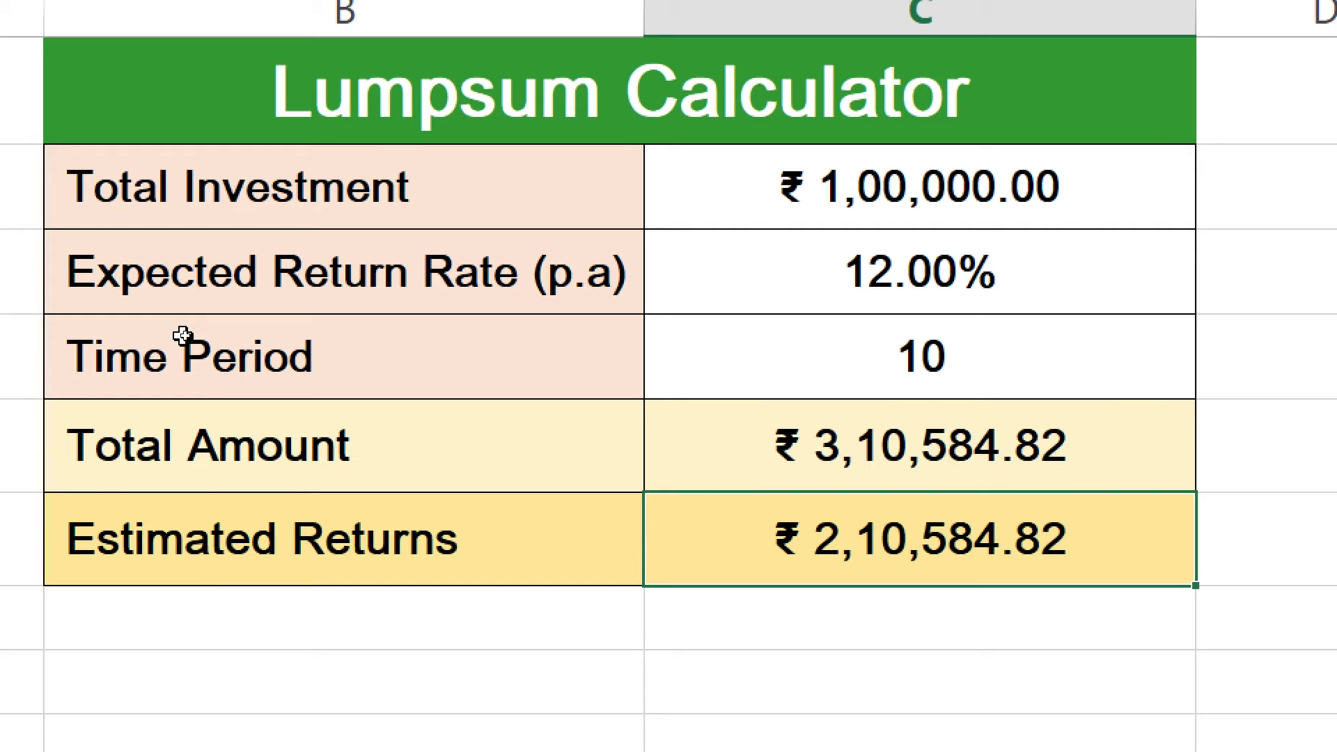
Change Total Investment in C2 to 250000 and check the recalculated outputs.
{"action": "left_click", "coordinate": [676, 196]}
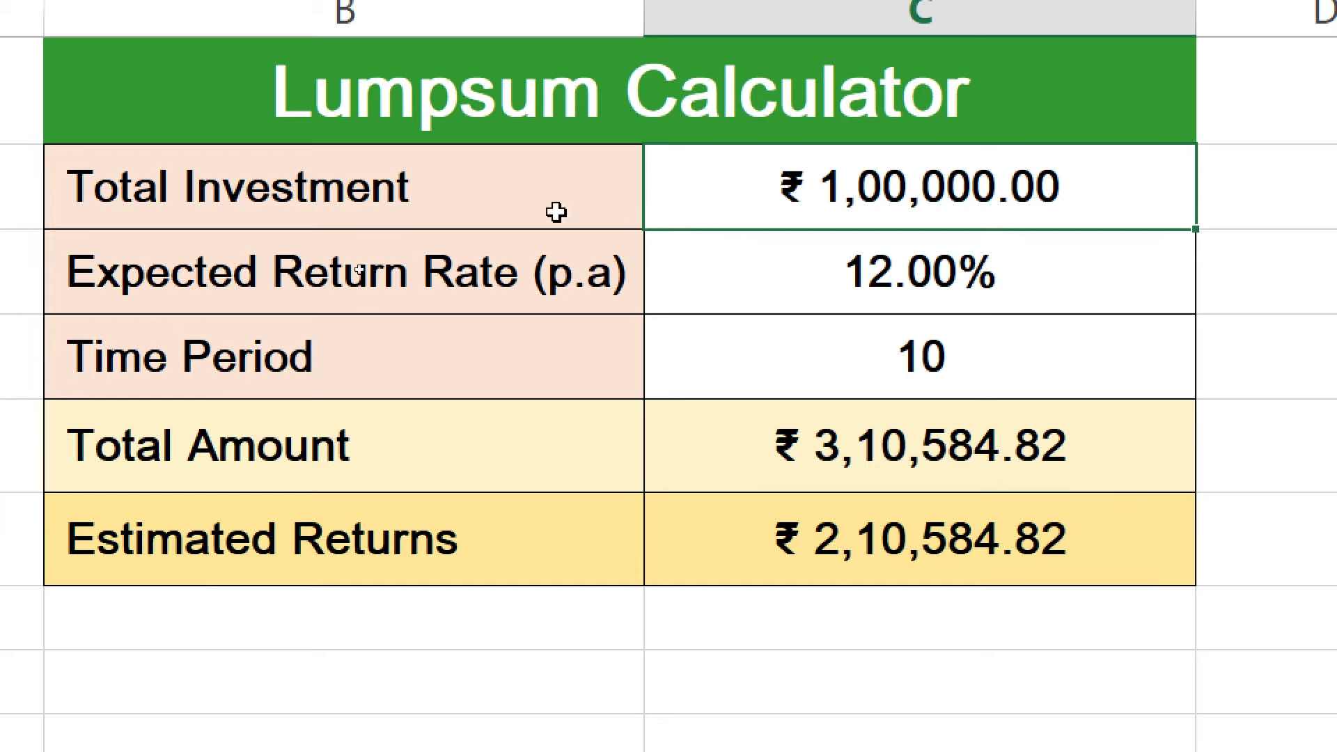
{"action": "key", "text": "F2"}
{"action": "key", "text": "ctrl+a"}
{"action": "type", "text": "250"}
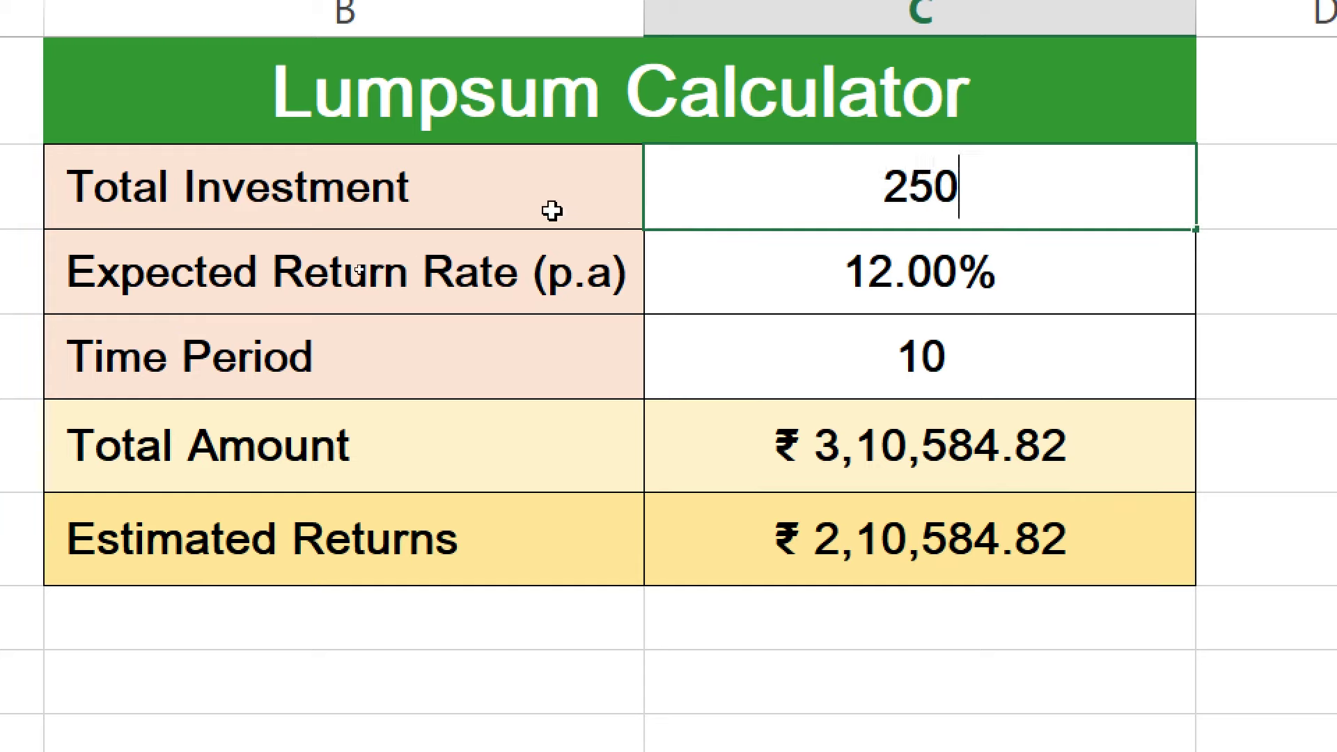
{"action": "type", "text": "000"}
{"action": "key", "text": "Return"}
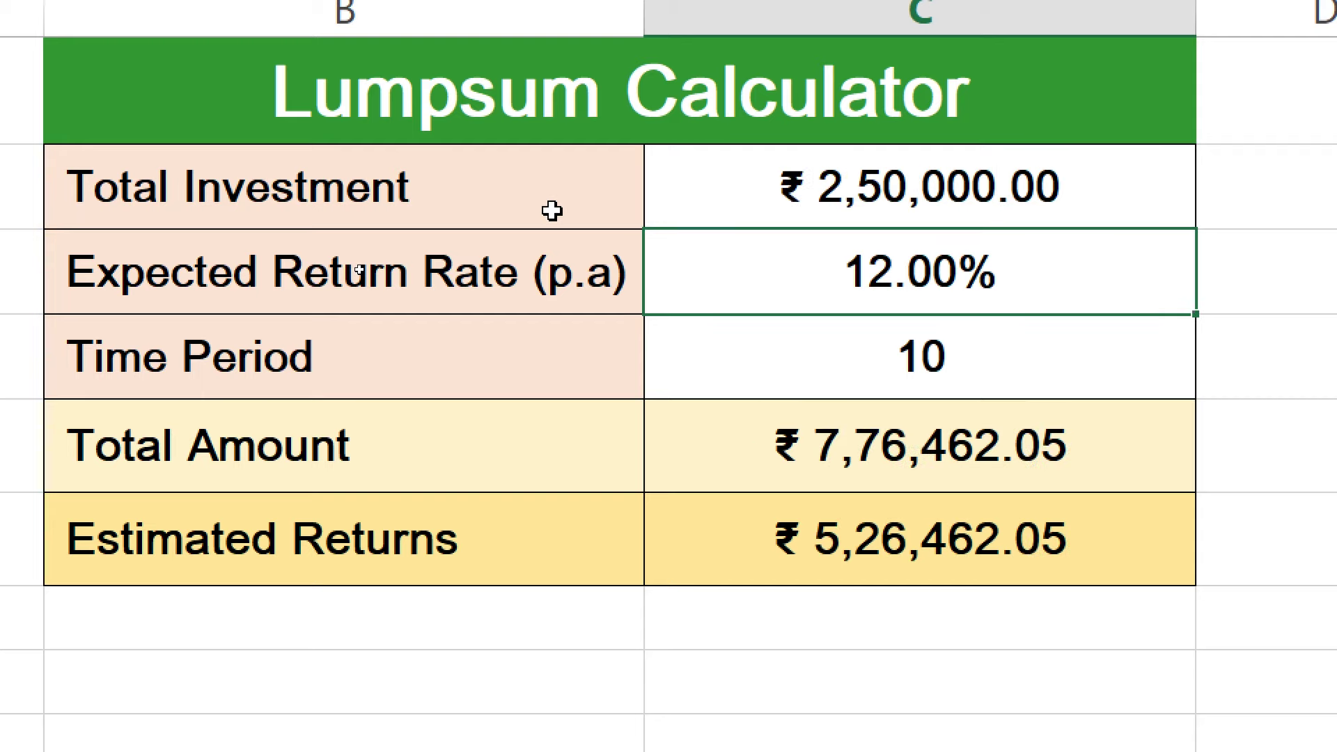
{"action": "left_click", "coordinate": [679, 447]}
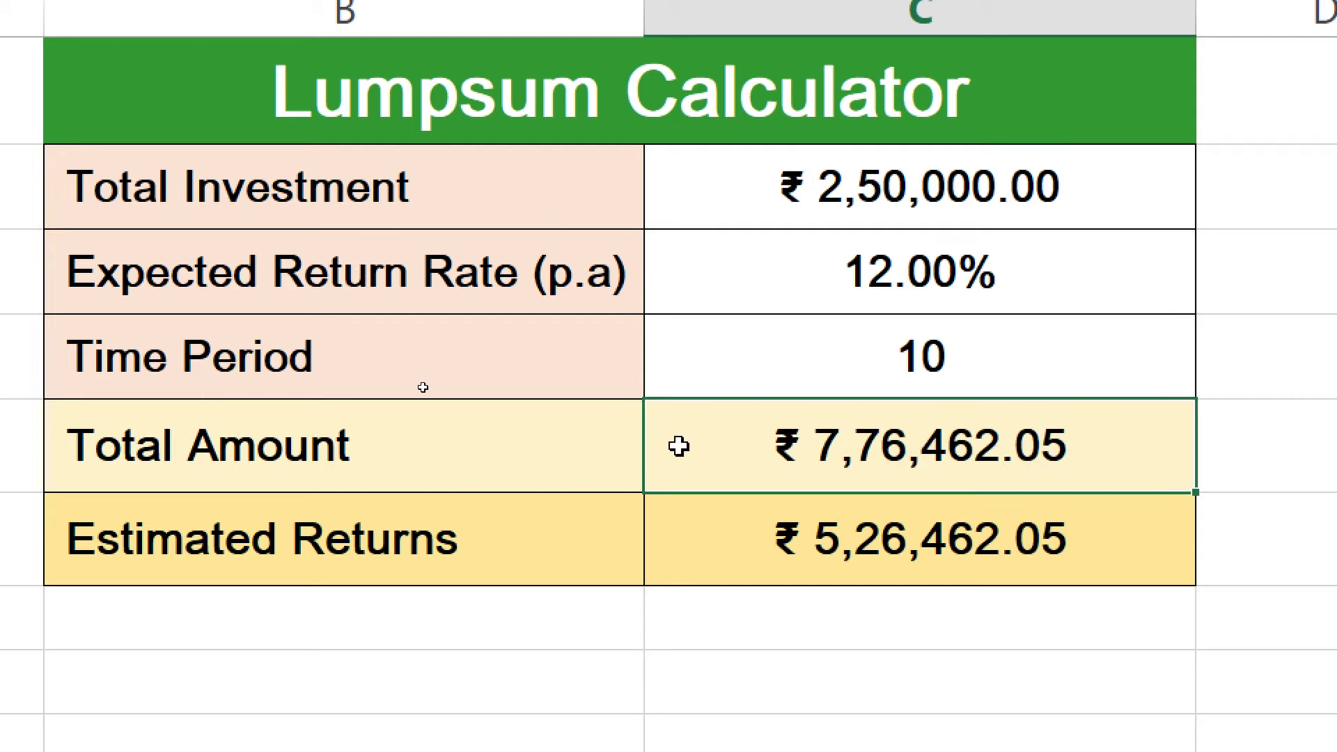
{"action": "left_click", "coordinate": [698, 544]}
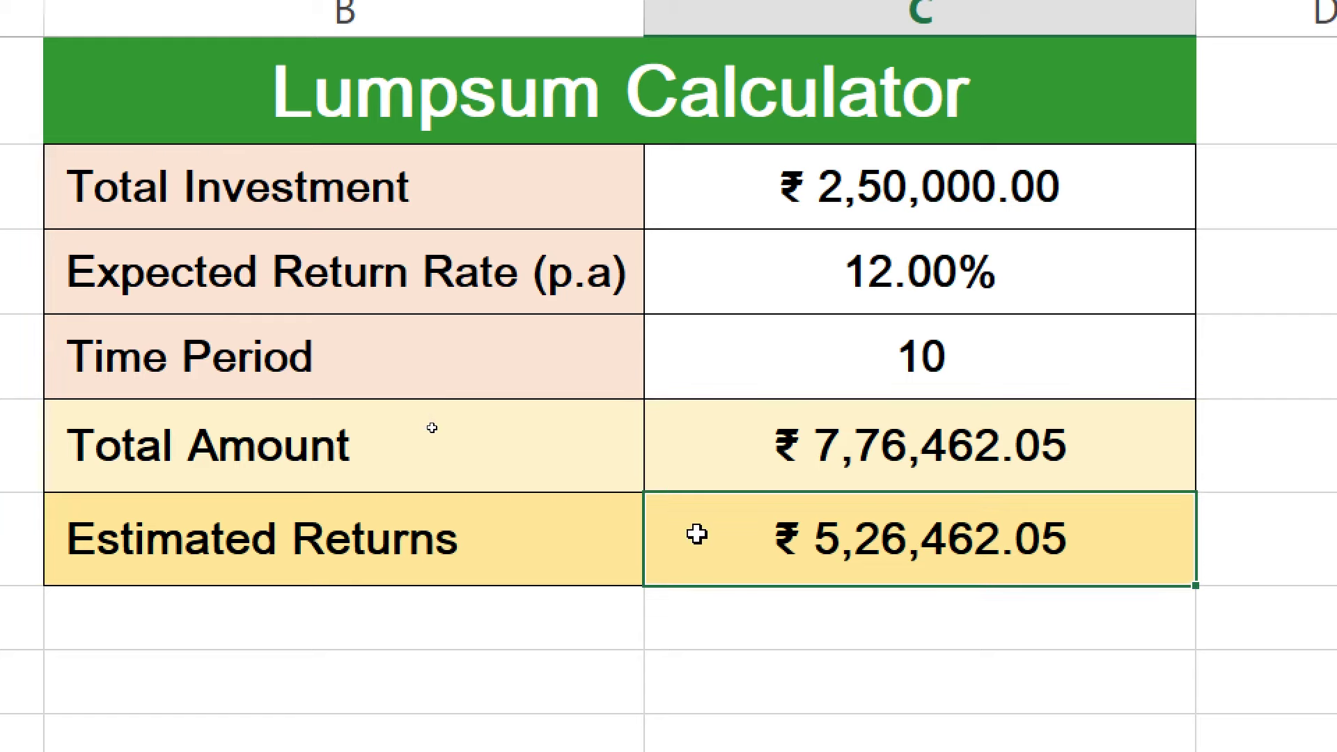
Set the return rate to 11% and the time period to 15 years.
{"action": "left_click", "coordinate": [688, 287]}
{"action": "type", "text": "11"}
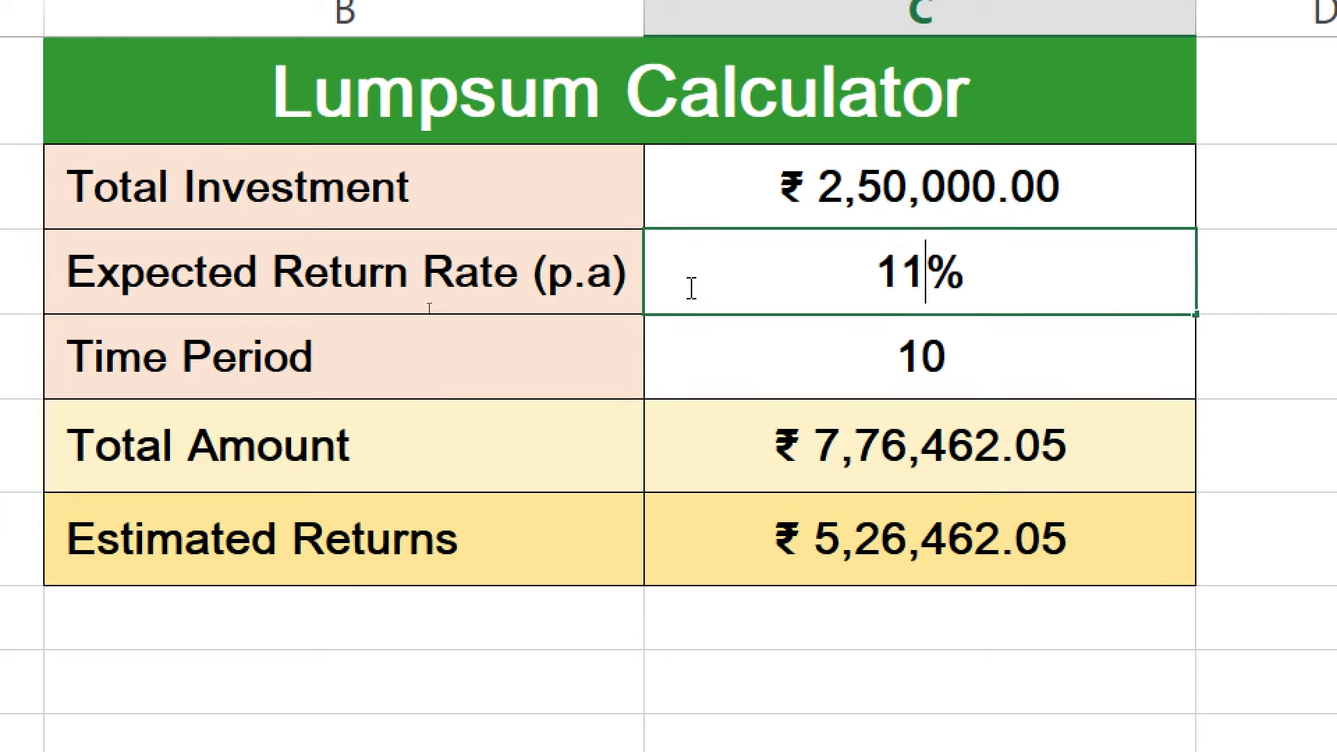
{"action": "key", "text": "Return"}
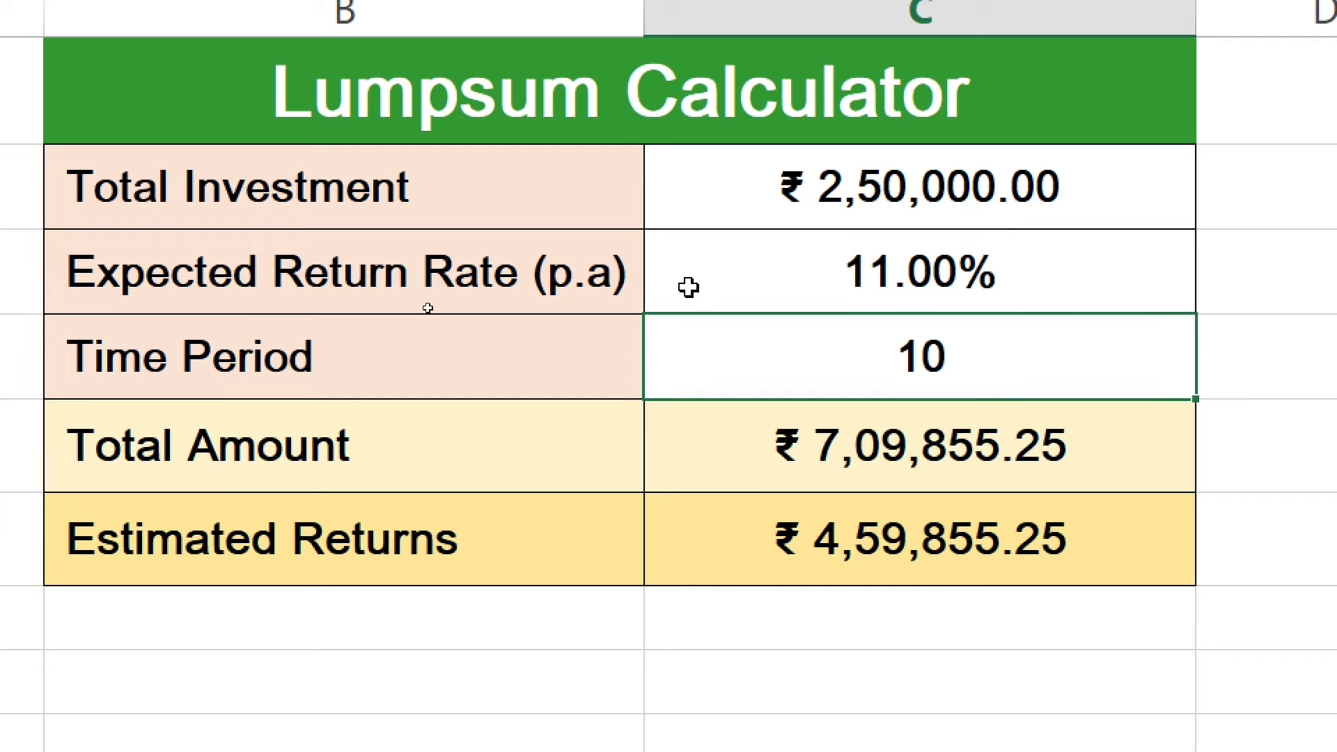
{"action": "type", "text": "1"}
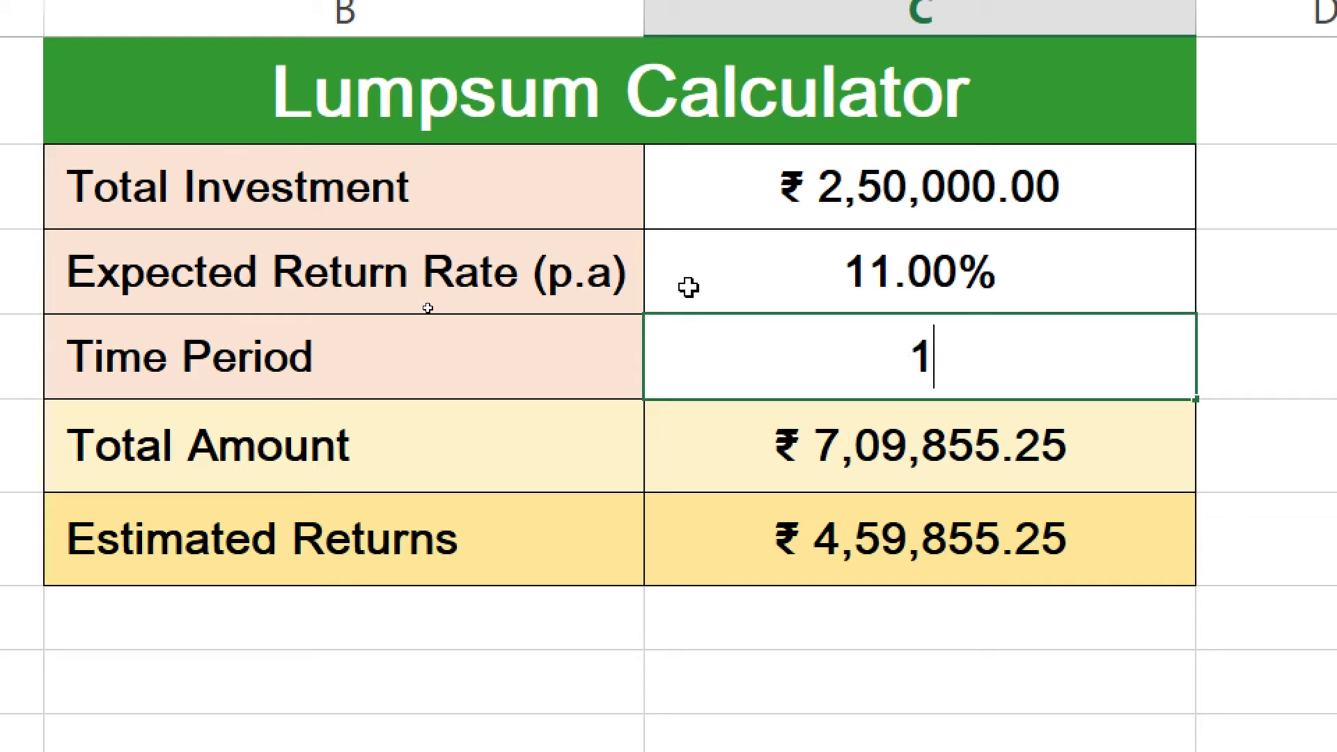
{"action": "type", "text": "5"}
{"action": "key", "text": "Return"}
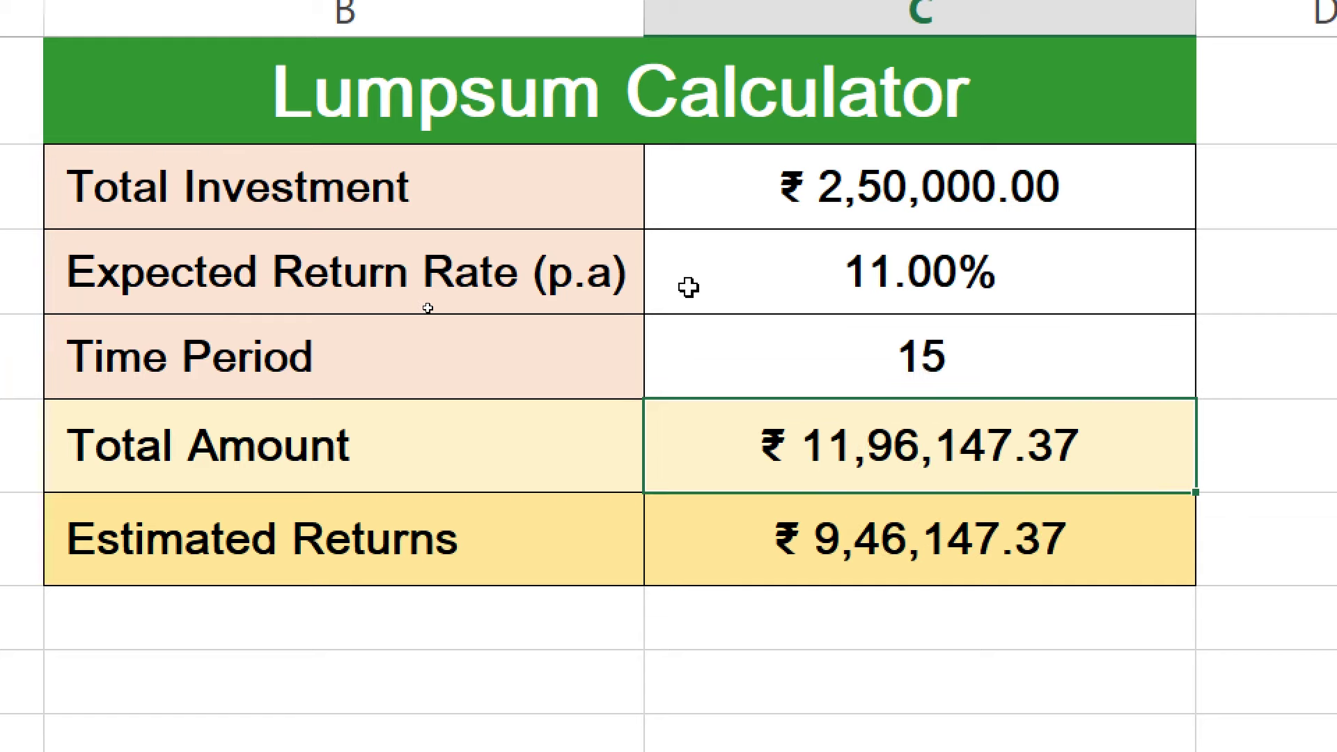